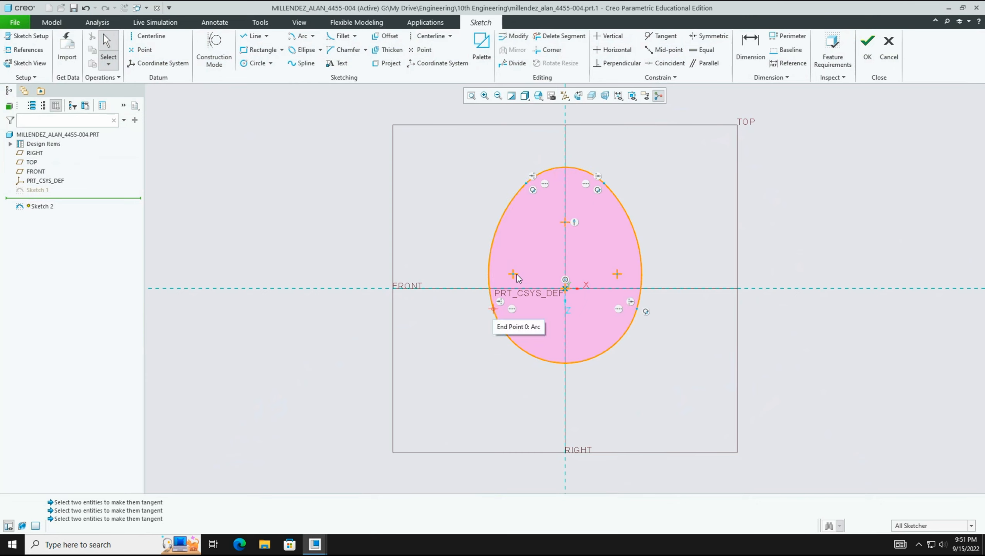
Make the bottom arc and the left side arc of the egg-shaped sketch tangent
click(660, 36)
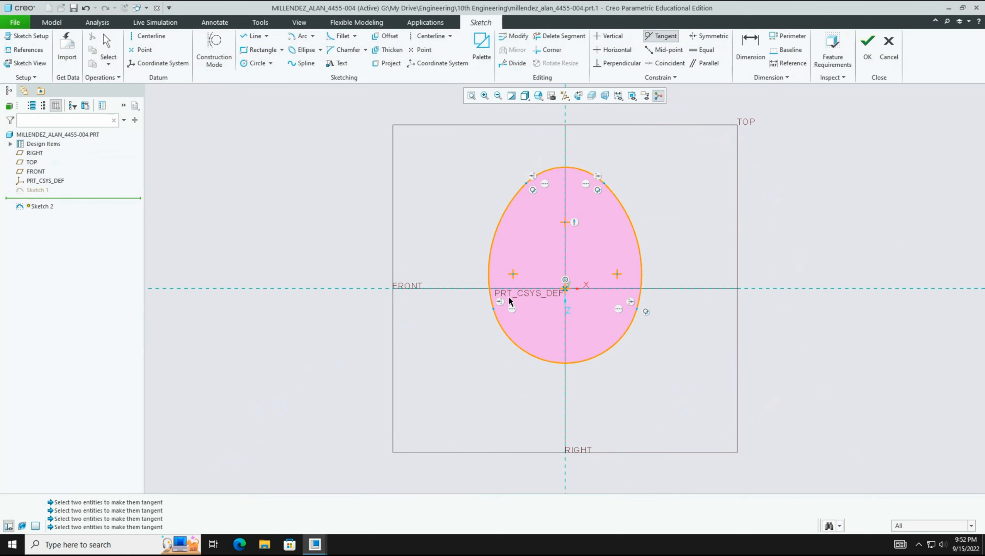
click(499, 323)
click(489, 289)
middle_click(482, 308)
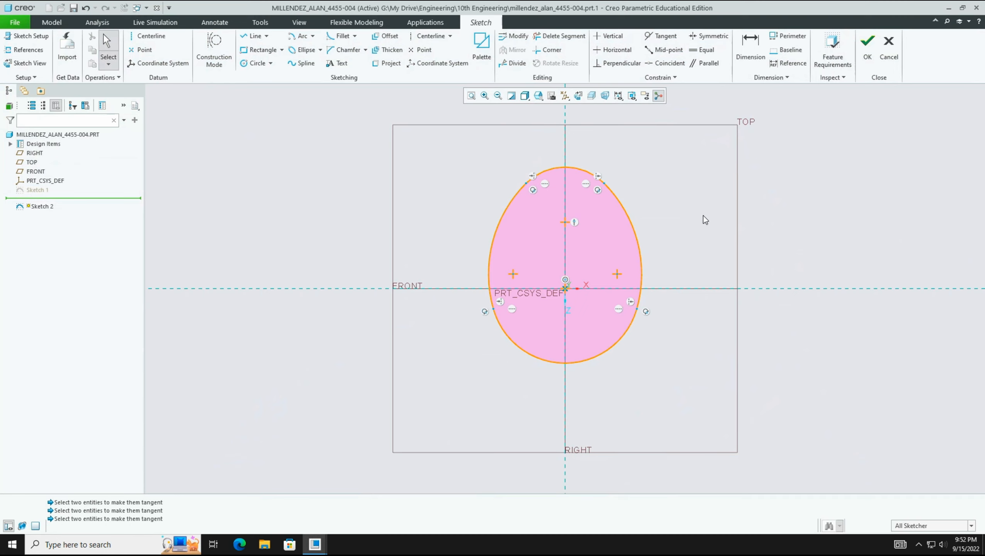
Consult the egg drawing in the PDF manual and dimension the overall height between the top and bottom arcs
key(ctrl+Right)
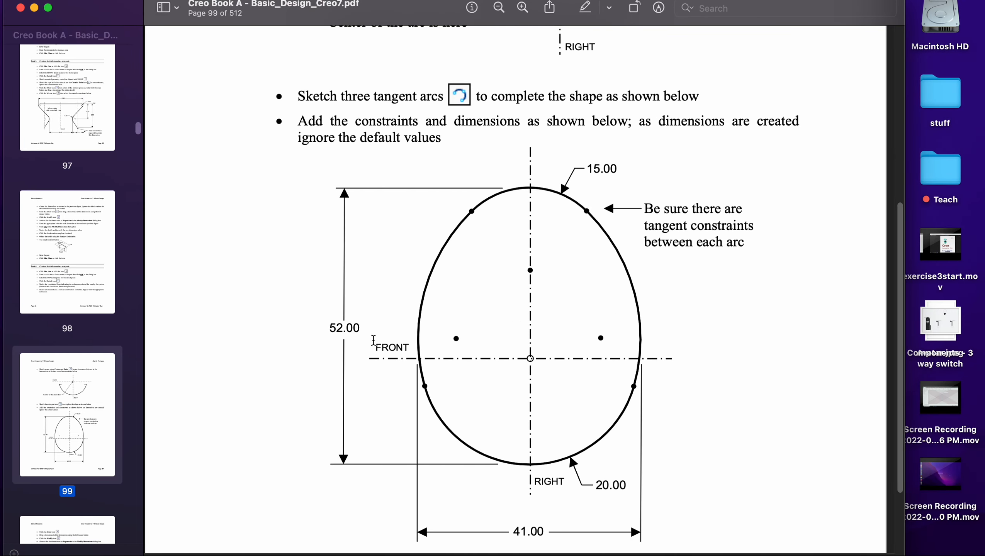
key(ctrl+Left)
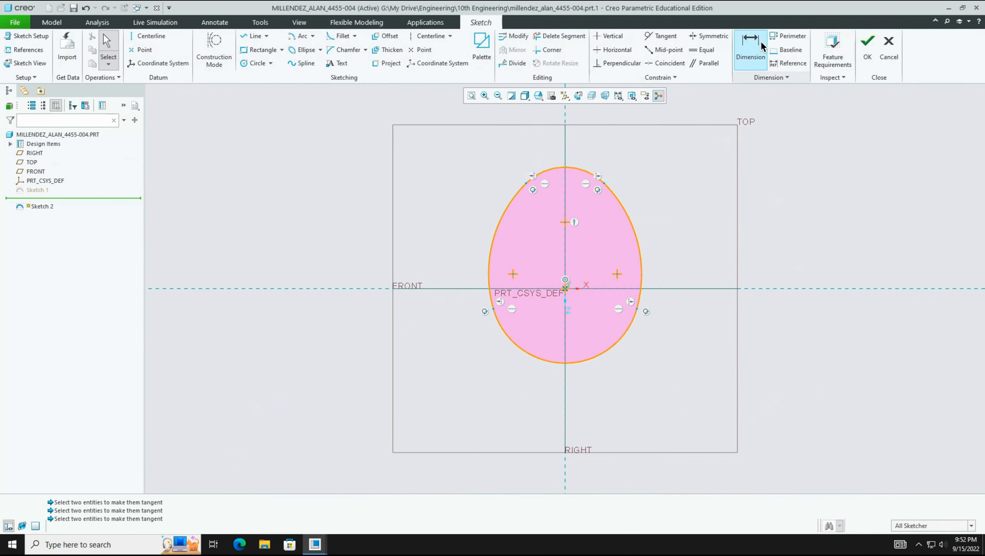
click(743, 46)
click(572, 167)
click(574, 362)
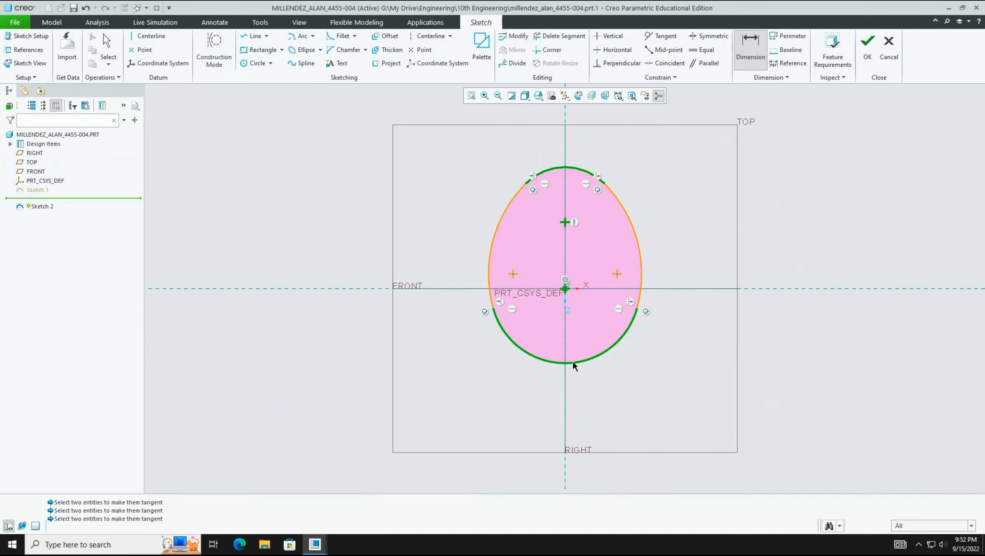
middle_click(454, 258)
middle_click(456, 260)
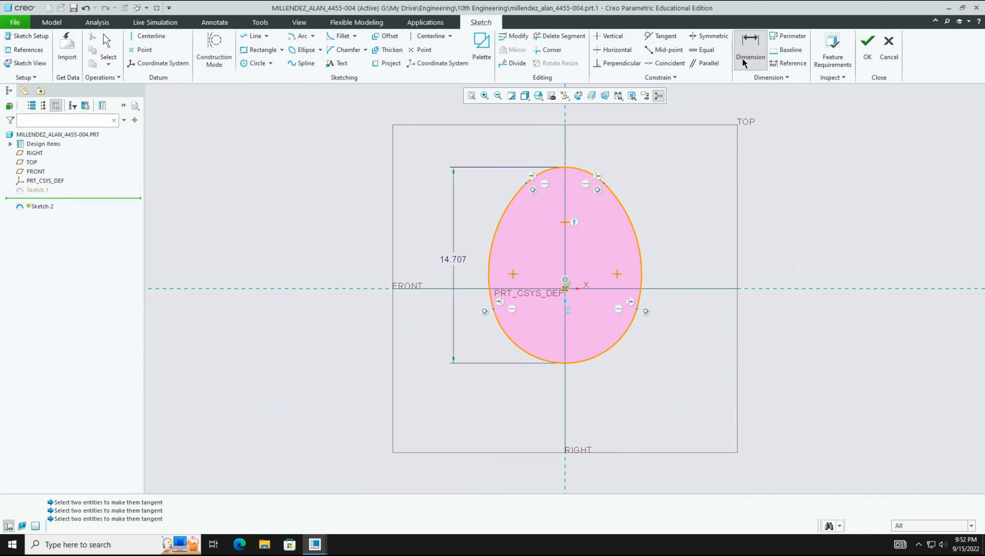
Dimension the egg's overall width between the two side arcs and compare the dimensions with the PDF drawing
click(489, 268)
click(640, 258)
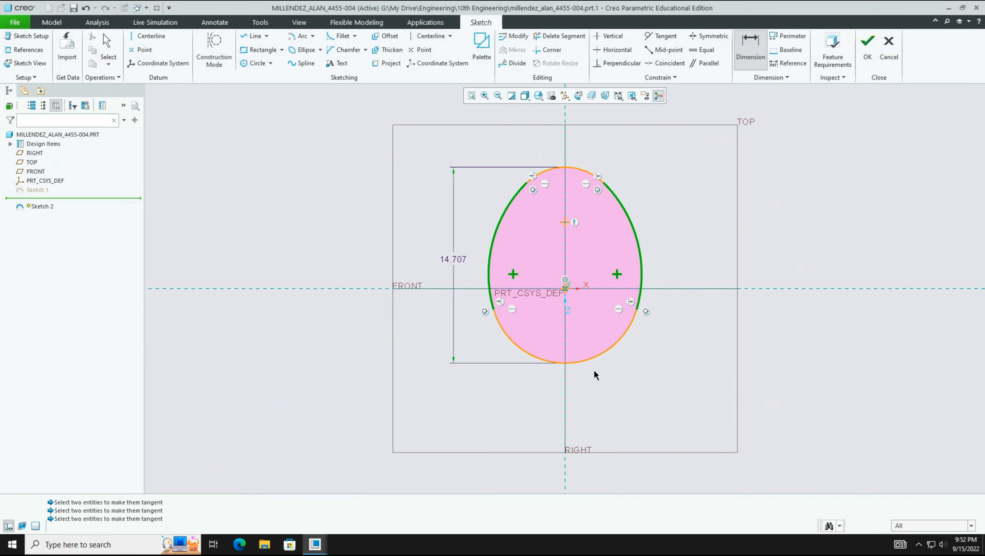
middle_click(581, 393)
middle_click(581, 392)
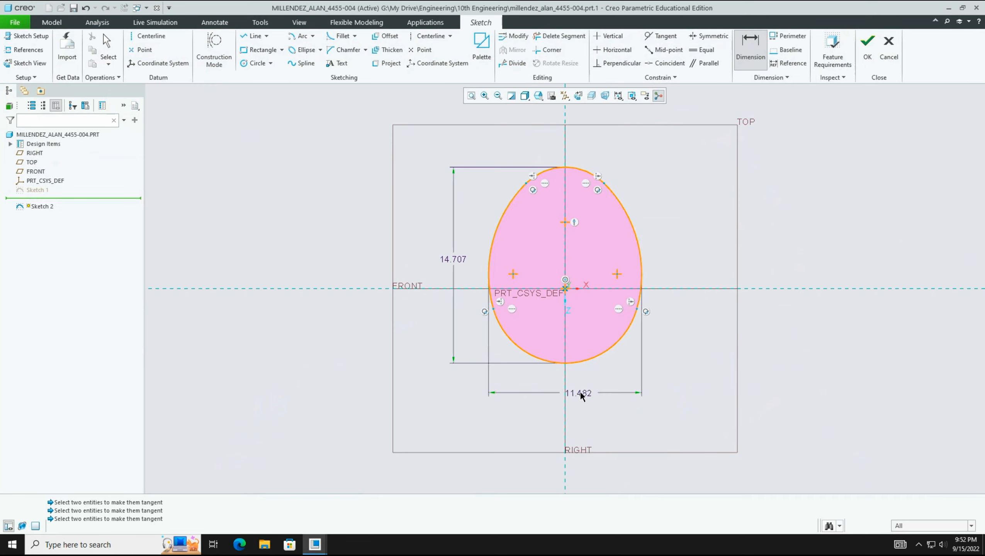
key(ctrl+Right)
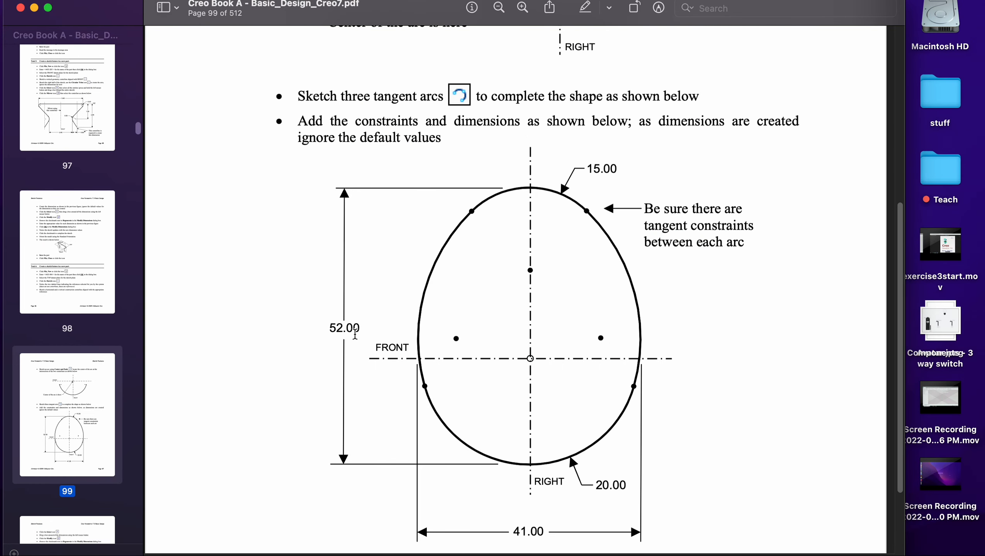
key(ctrl+Left)
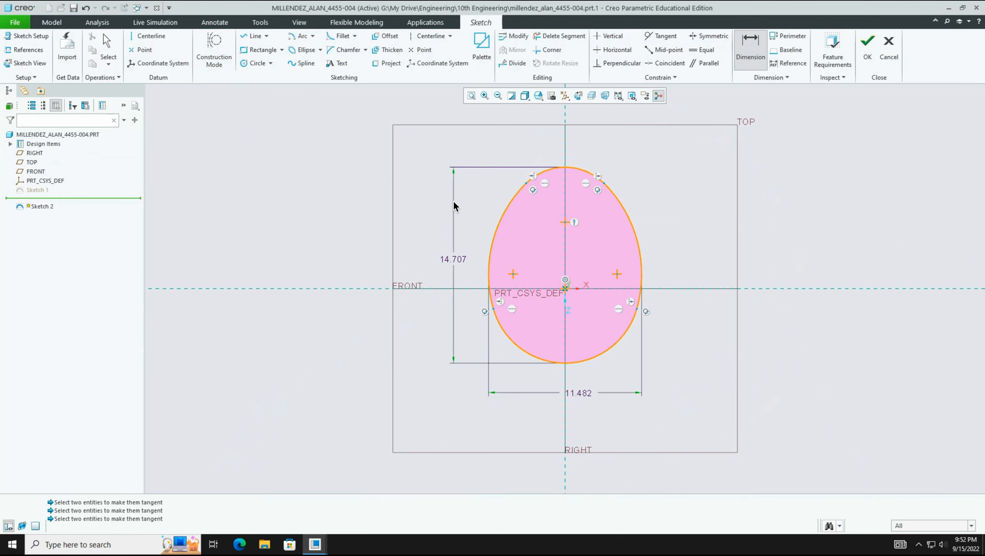
click(455, 261)
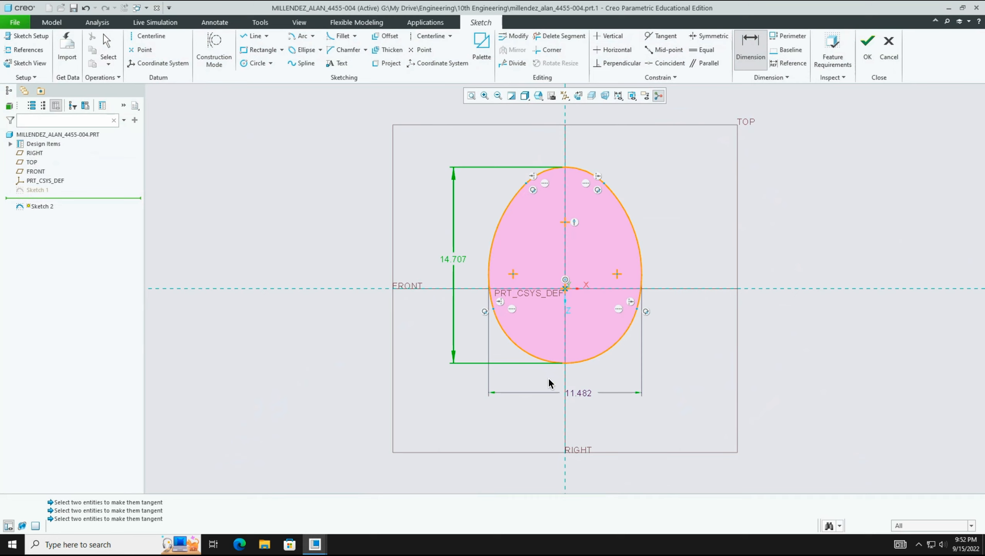
ctrl+click(581, 394)
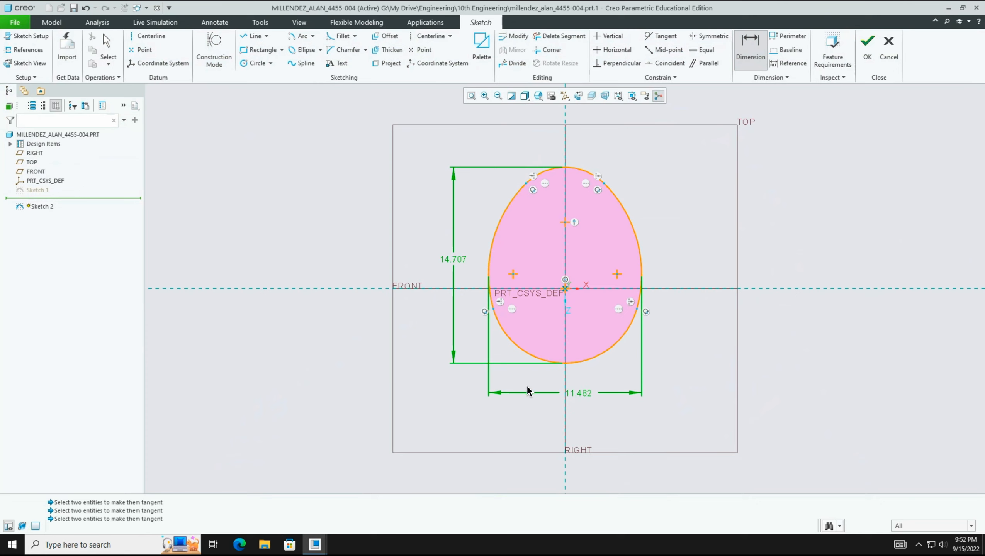
click(522, 39)
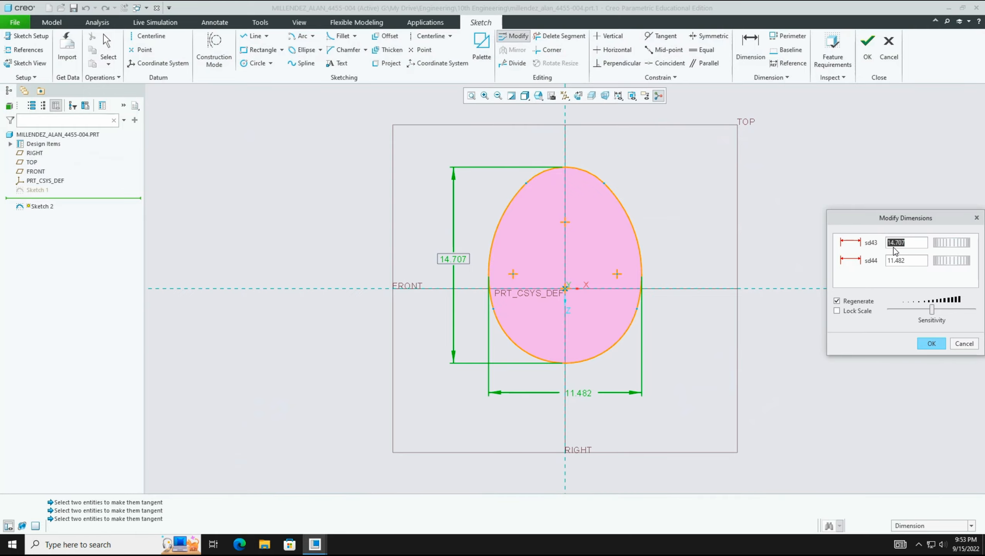
key(ctrl+Right)
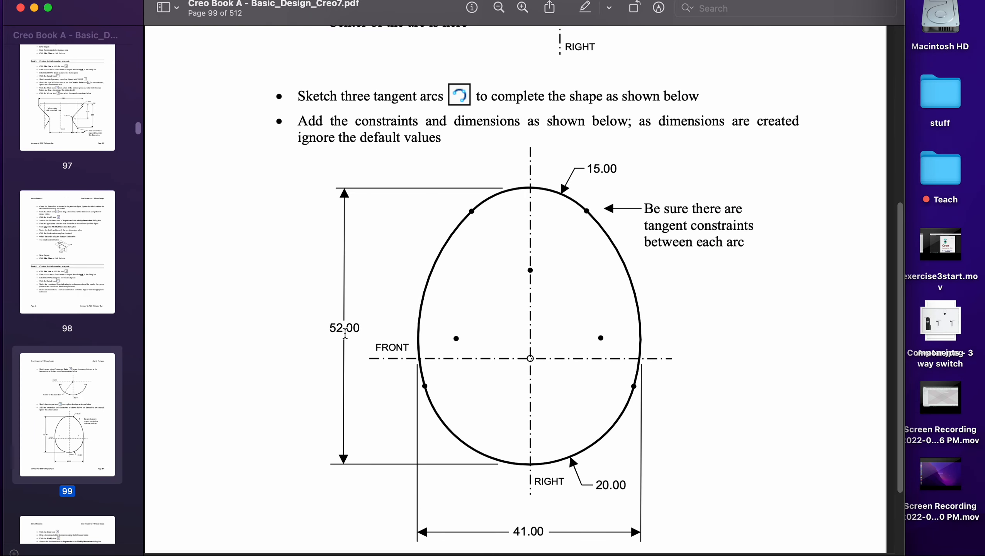
key(ctrl+Left)
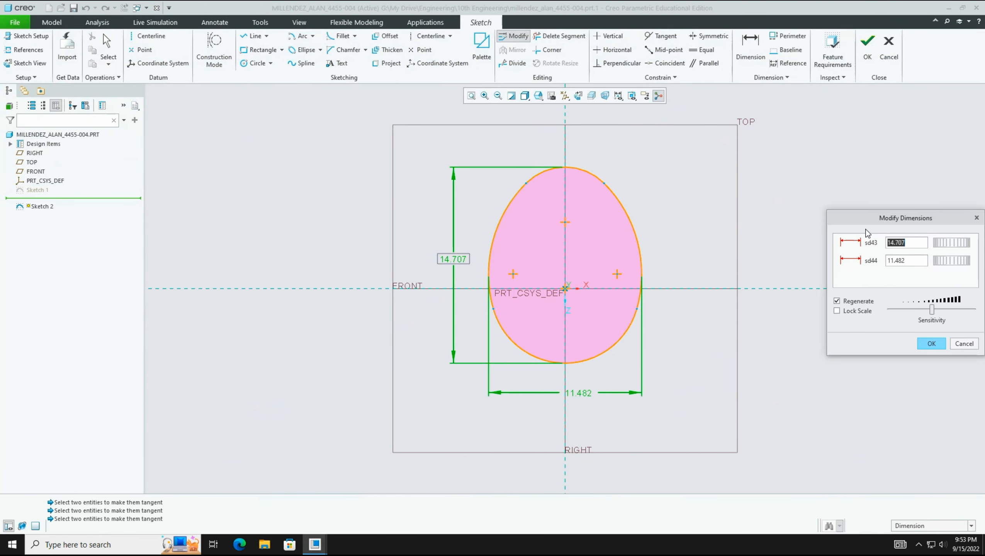
text(5)
click(837, 302)
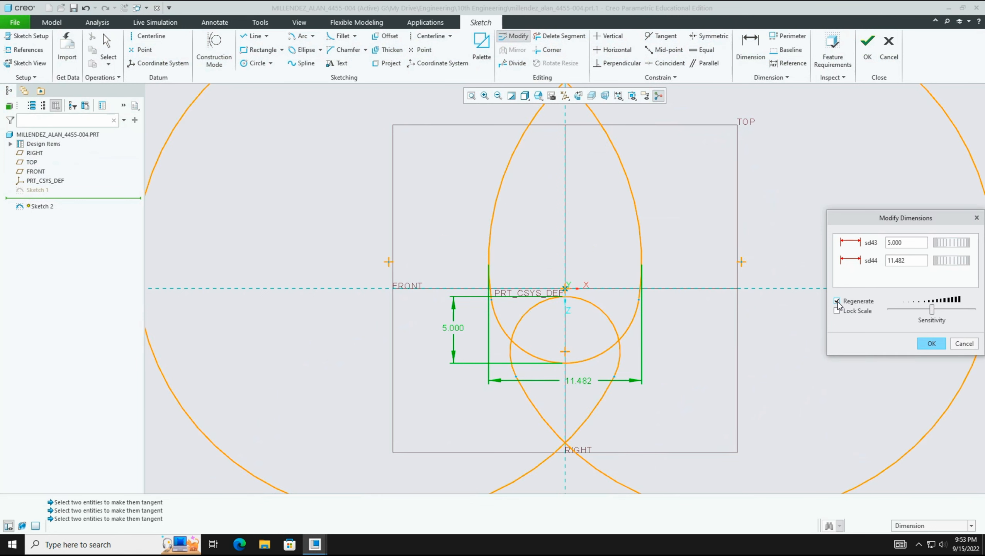
click(971, 343)
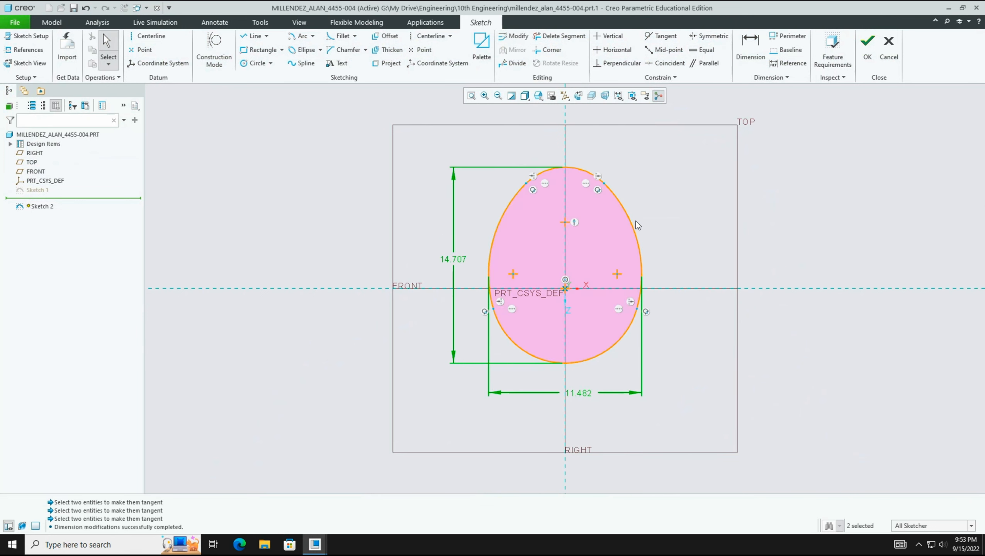
Try to set the egg's height to 52 and width to 41 together, with automatic regeneration turned off
click(517, 43)
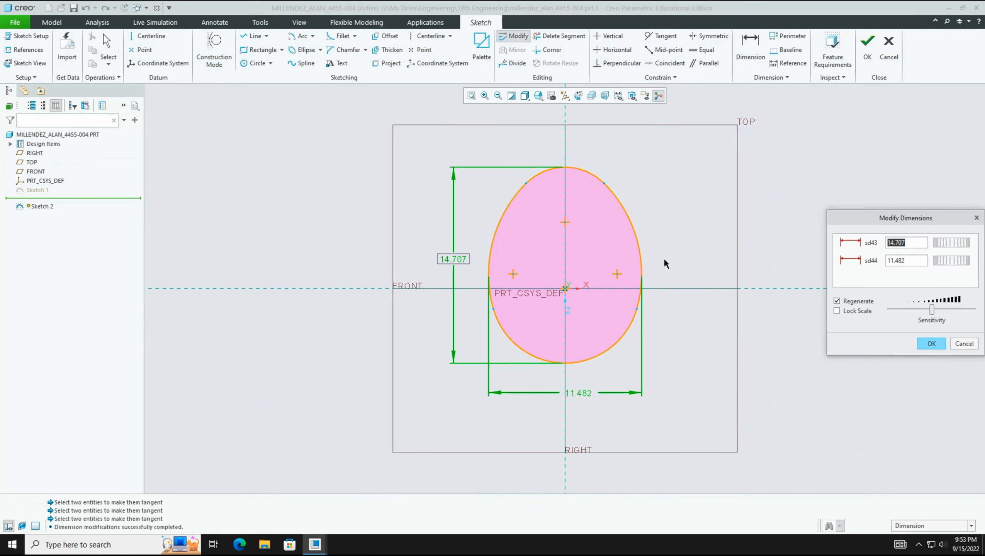
click(836, 301)
click(912, 244)
key(Tab)
key(ctrl+Right)
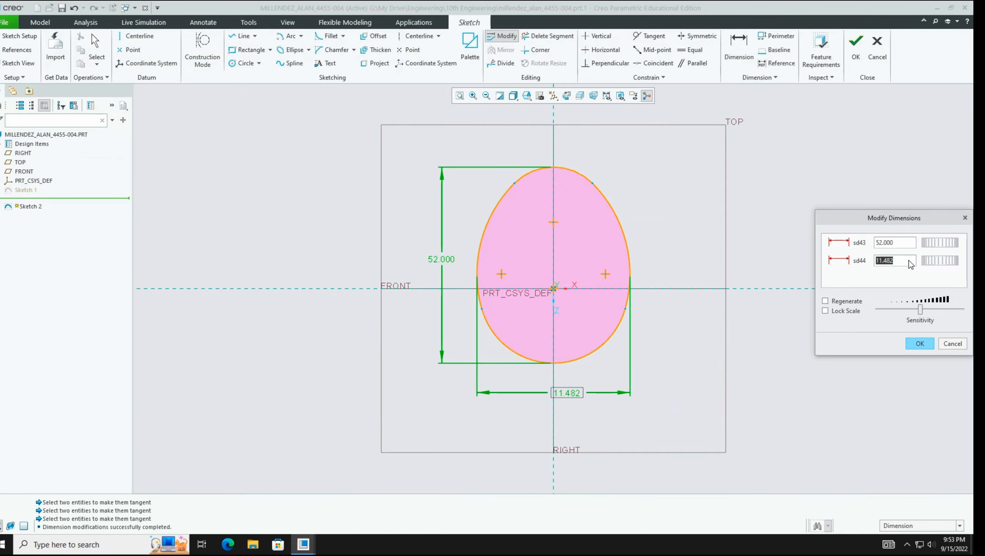
key(ctrl+Left)
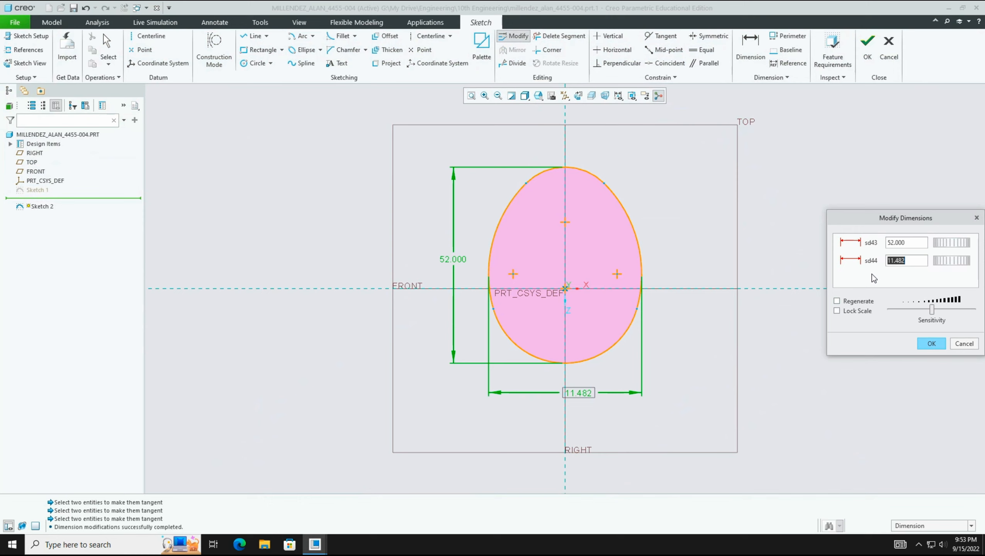
text(41)
click(938, 347)
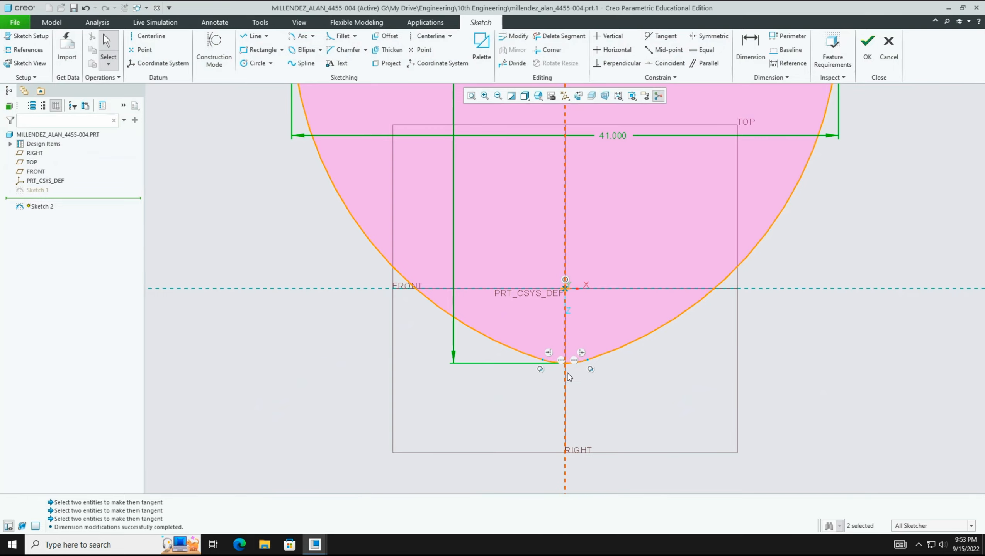
Compare the sketch with the PDF drawing and undo the height and width changes
key(ctrl+Right)
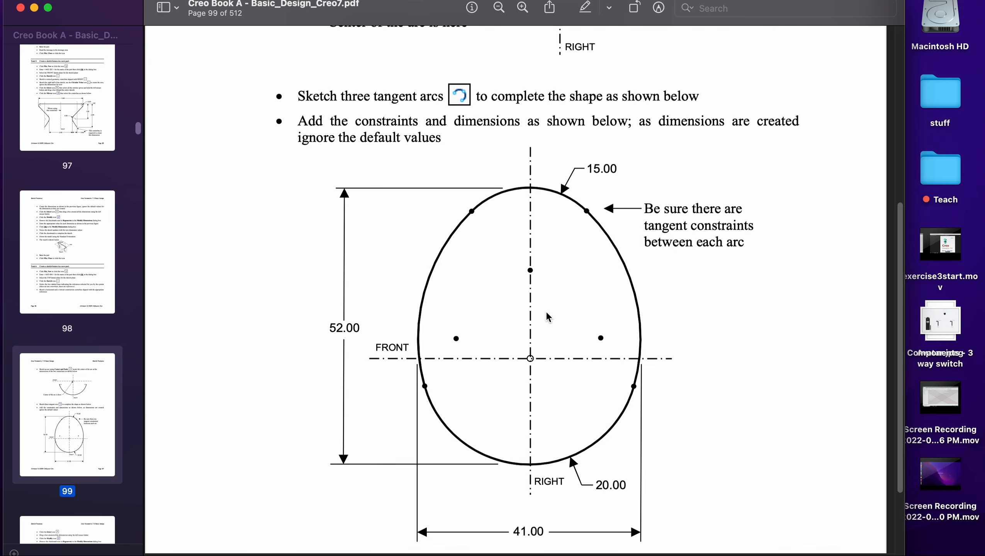
key(ctrl+Left)
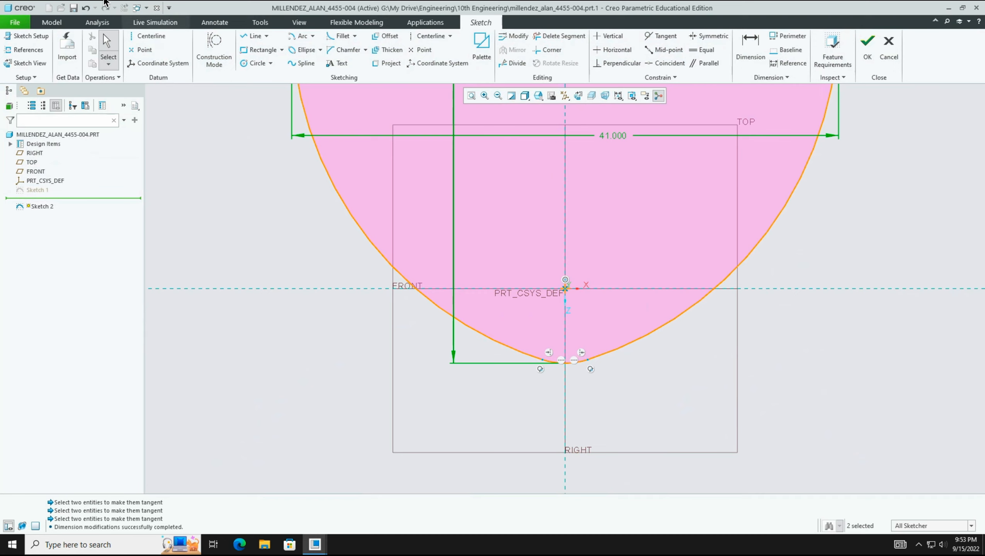
click(86, 7)
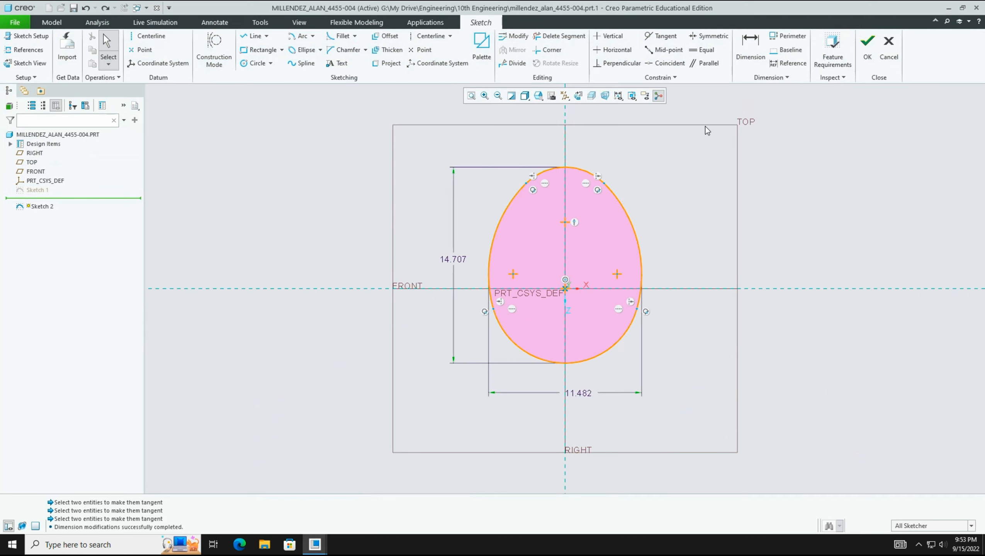
Add radius dimensions to the bottom arc and the top arc, and check them against the PDF drawing
click(751, 47)
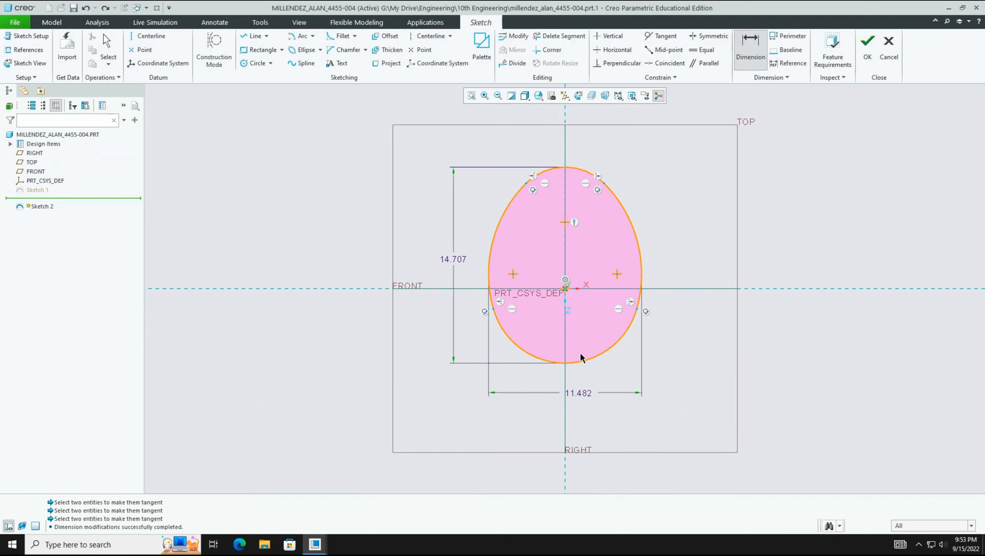
click(581, 363)
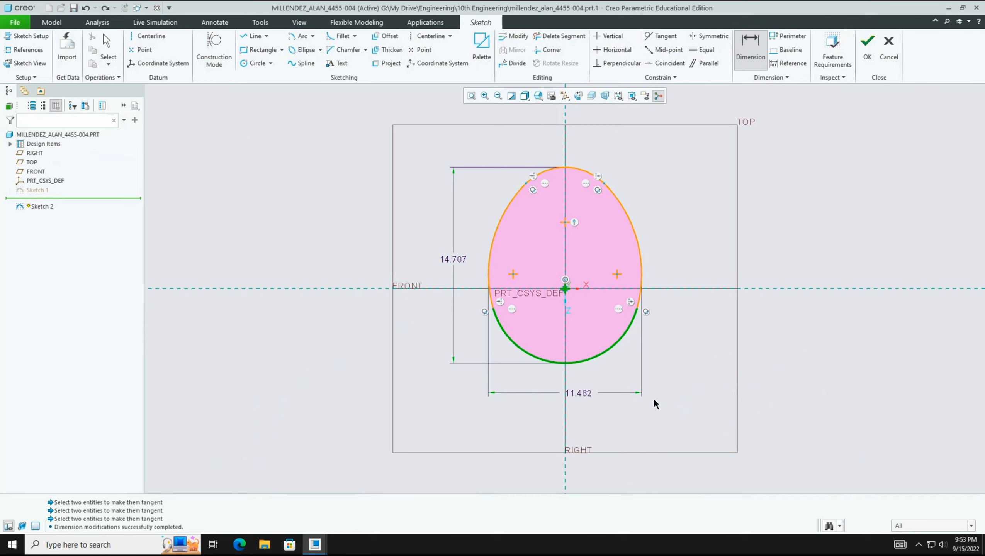
middle_click(667, 372)
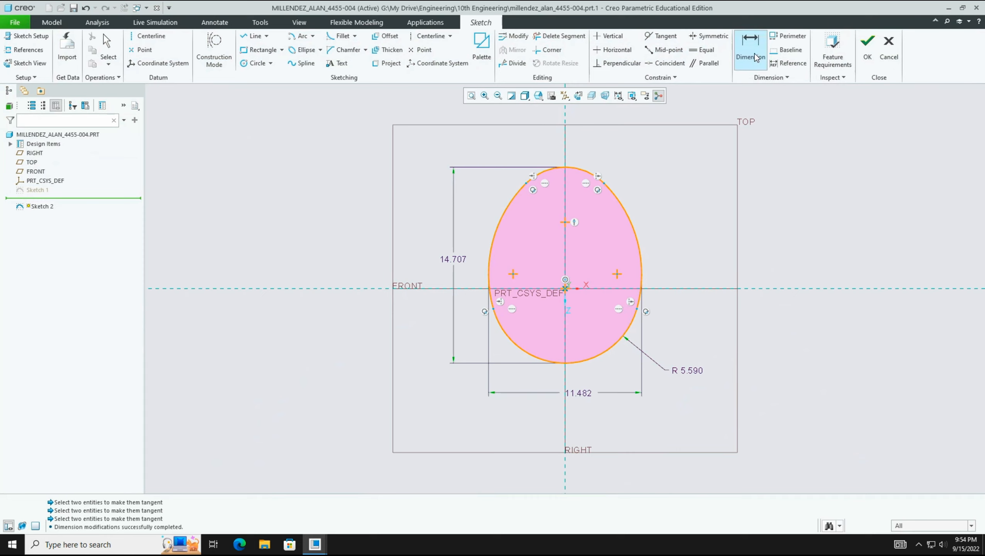
click(585, 171)
middle_click(623, 151)
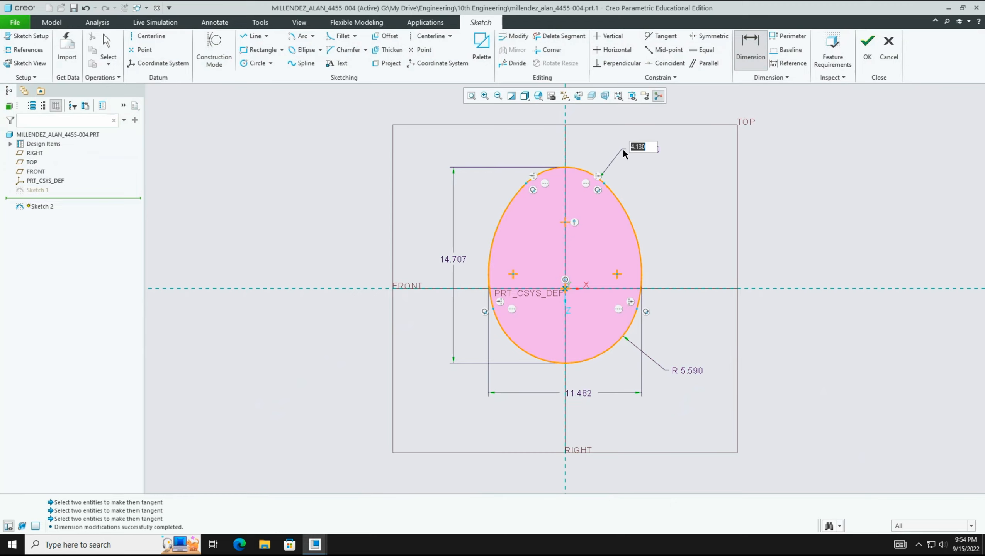
key(Return)
key(ctrl+Right)
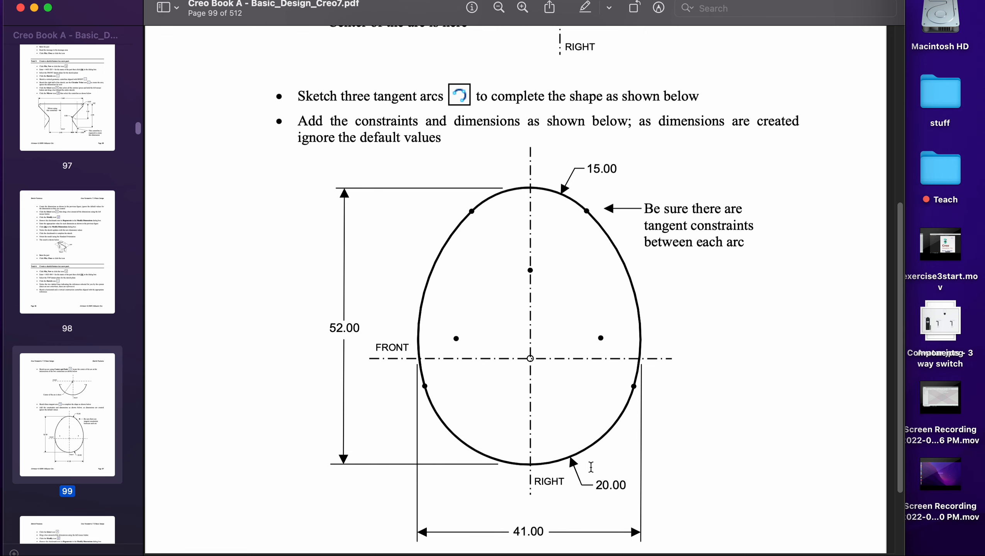
key(ctrl+Left)
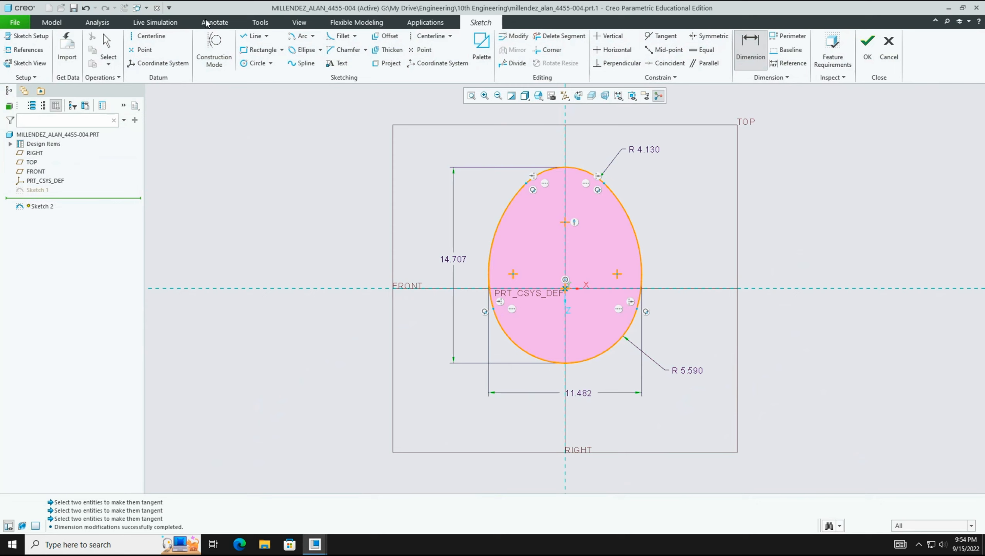
Select the egg's height, width and both radius dimensions for modification together, and check the target values in the PDF drawing
click(107, 46)
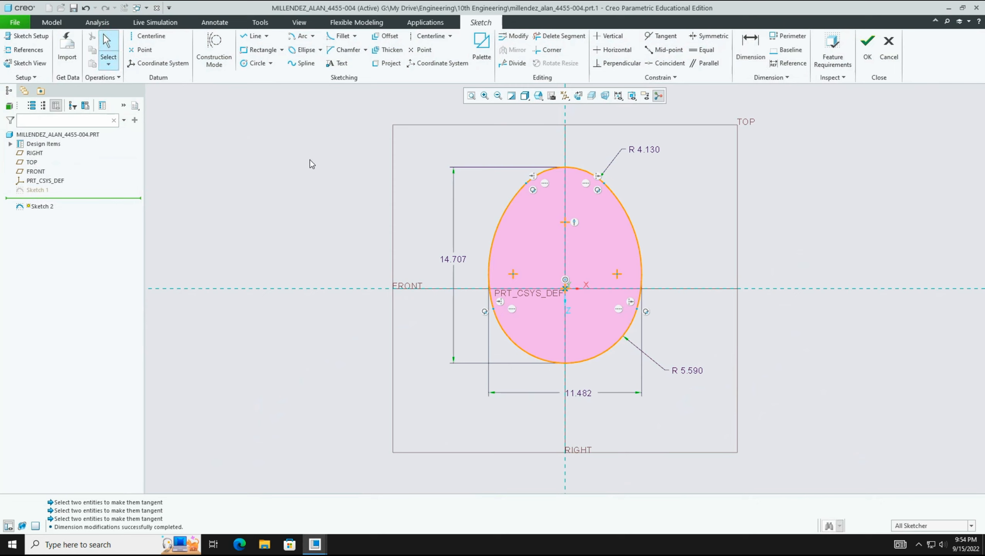
click(455, 264)
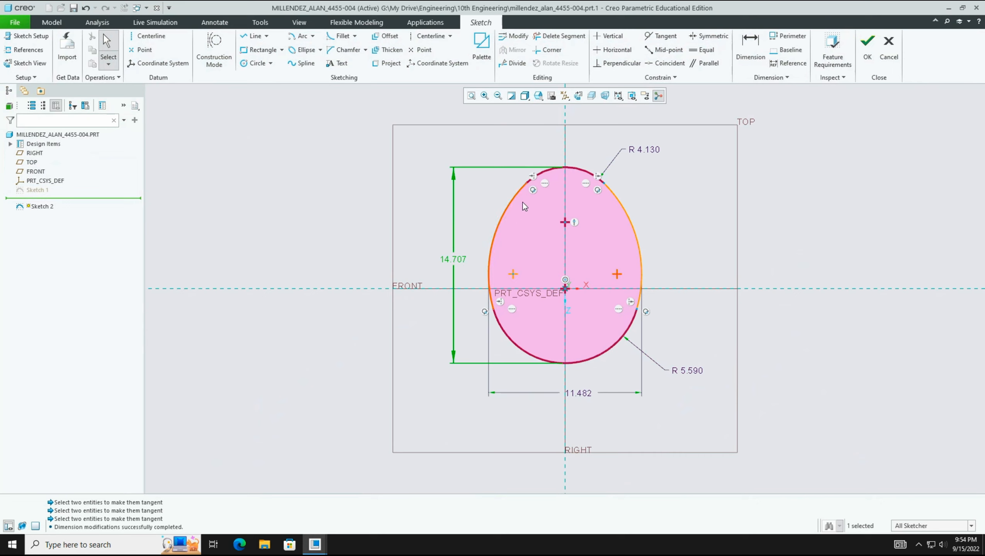
ctrl+click(579, 394)
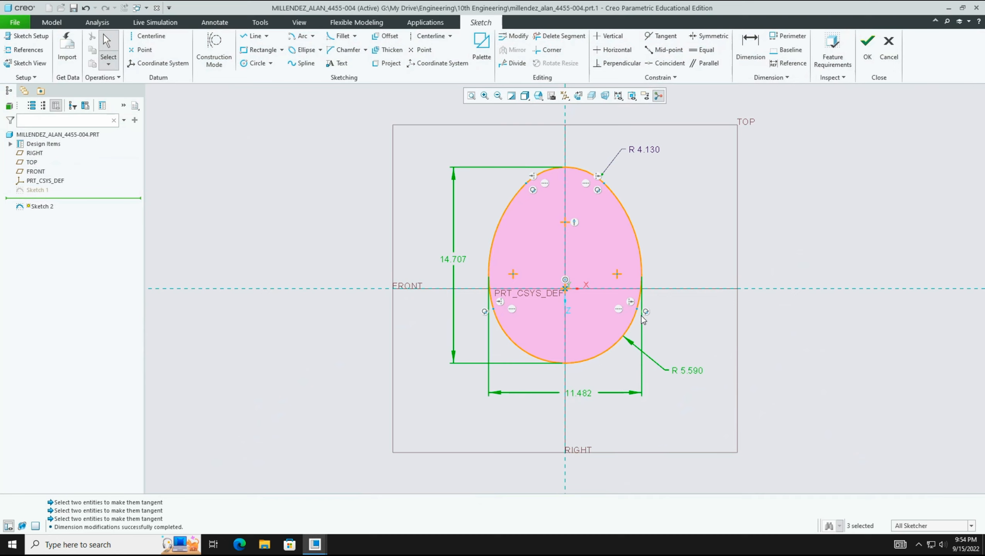
ctrl+click(642, 150)
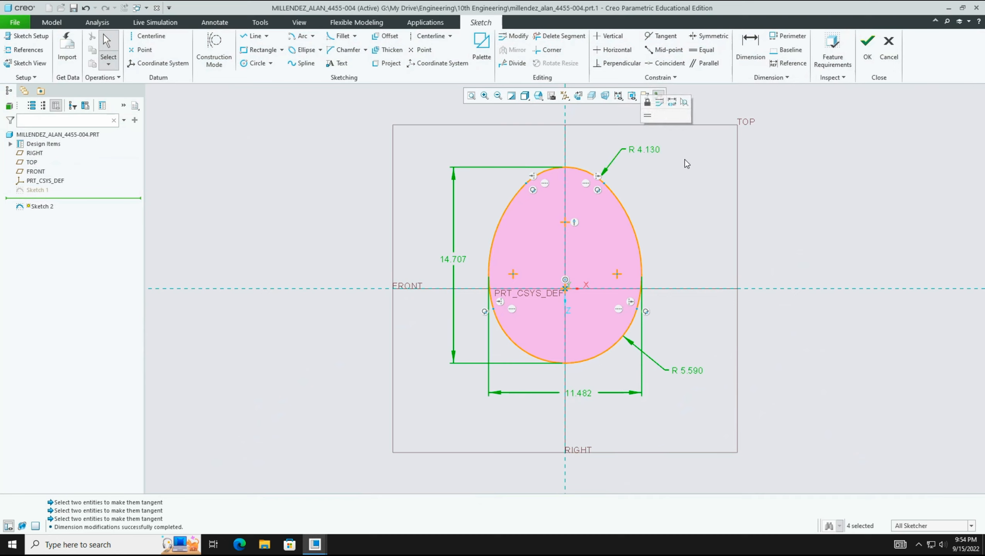
click(524, 40)
drag(869, 218, 815, 217)
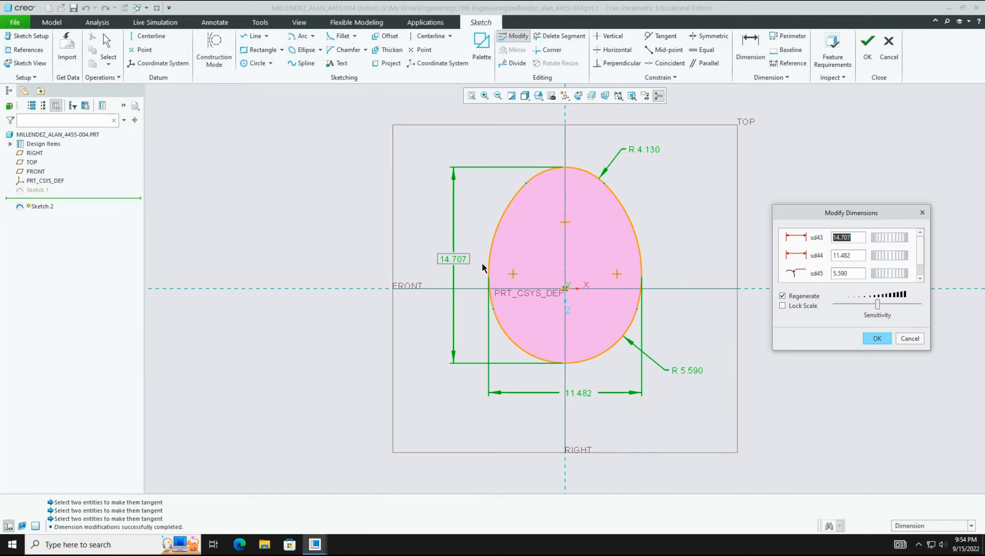
key(ctrl+Right)
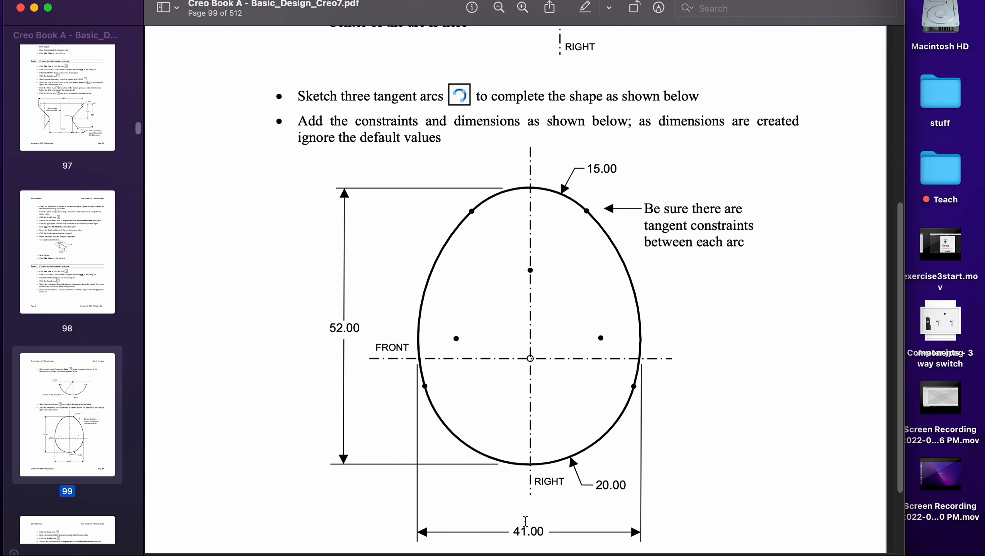
key(ctrl+Left)
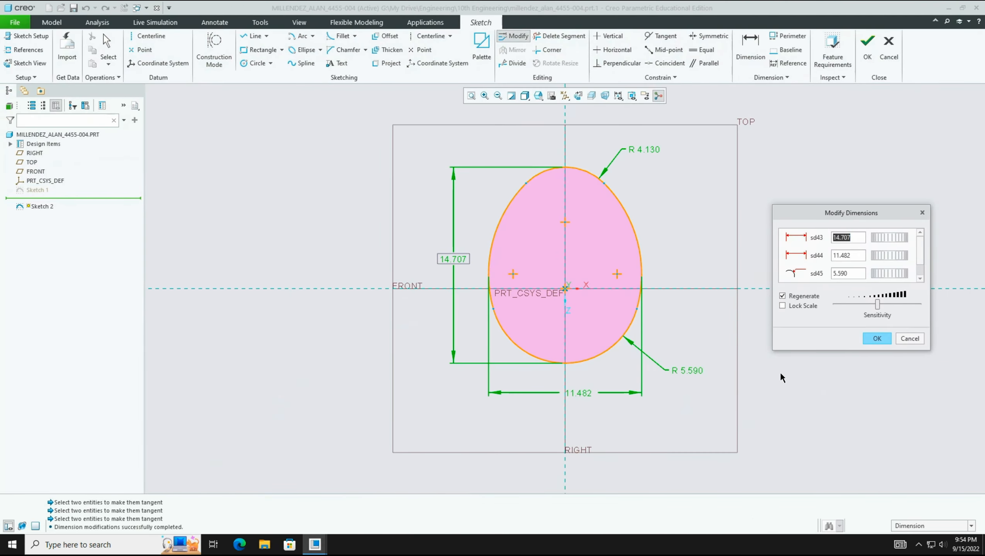
Turn off automatic regeneration and set the egg's overall height to 52 and width to 41
click(782, 296)
double_click(842, 241)
text(52)
double_click(841, 256)
text(4)
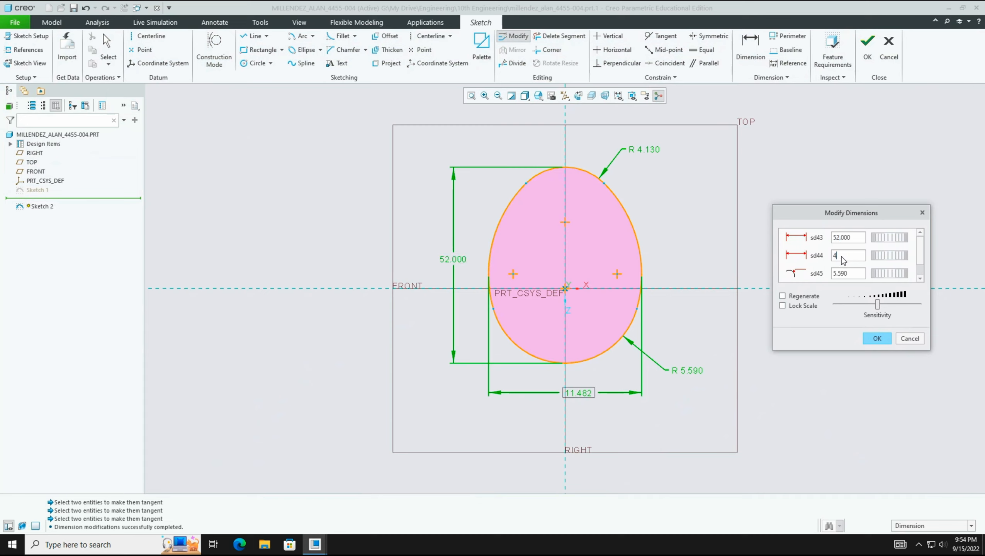
text(1)
Set the bottom arc's radius to 20 and the top arc's radius to 15, checking them against the PDF drawing
click(842, 274)
text(20)
click(919, 268)
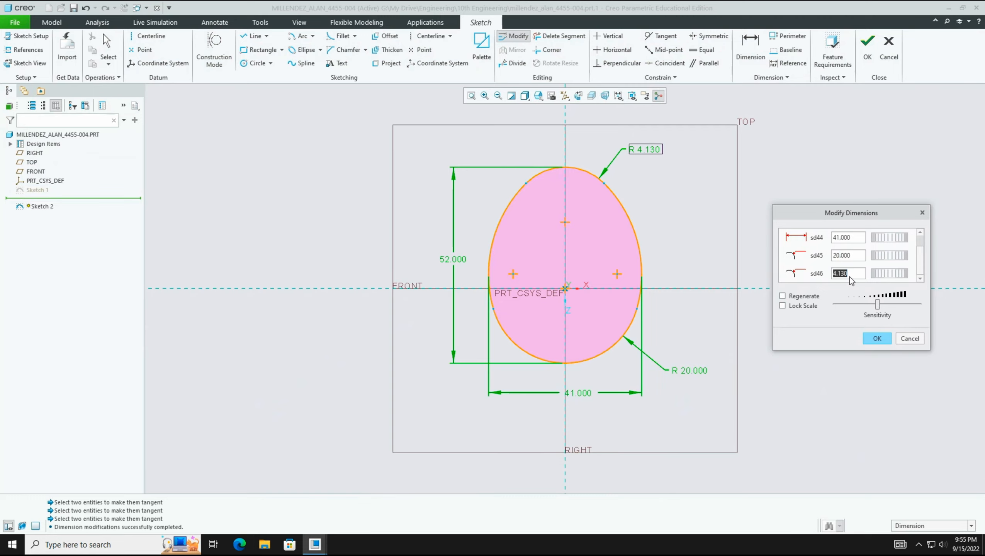
text(15)
key(ctrl+Right)
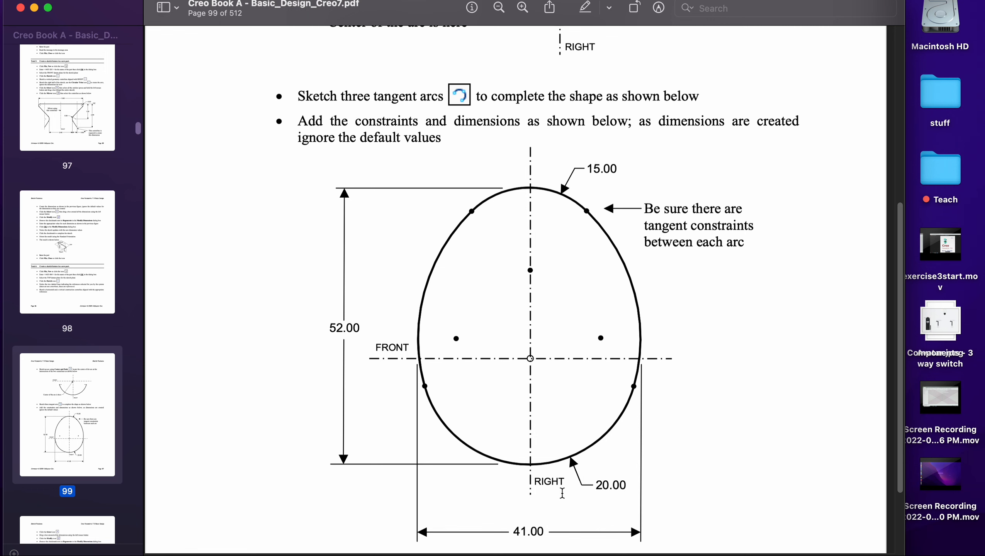
key(ctrl+Left)
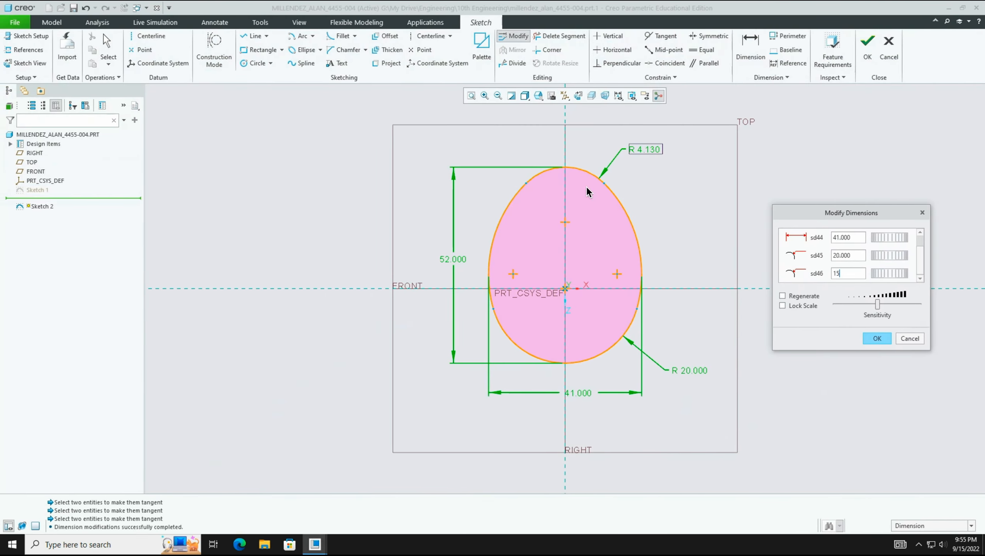